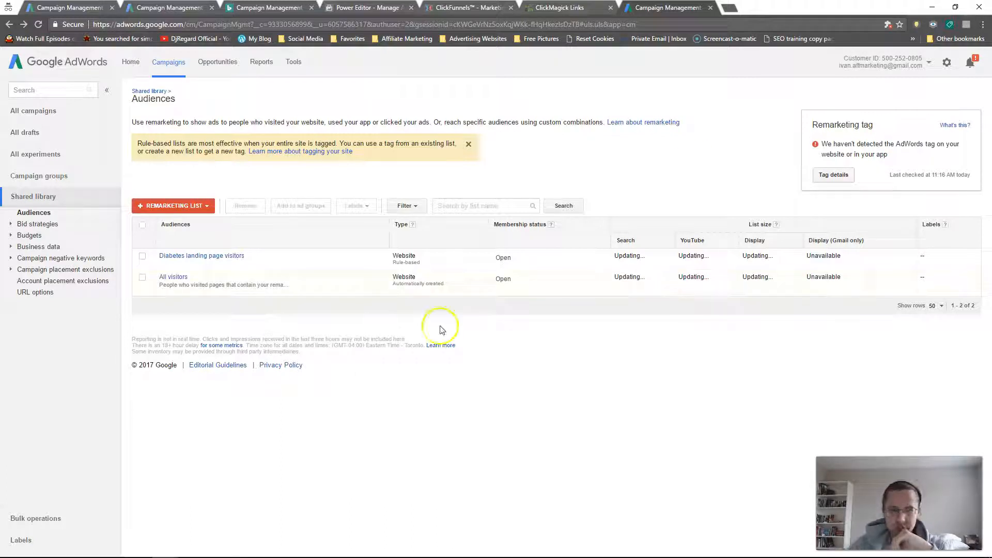
- Switch to the Chrome Web Store window and look up where the browser lists its extensions
mouse_move(171, 551)
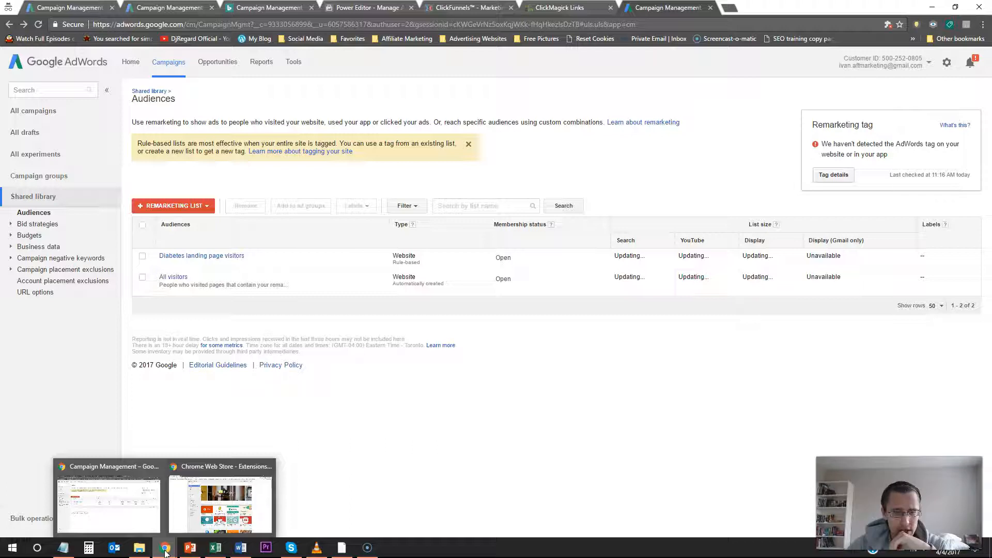
left_click(196, 514)
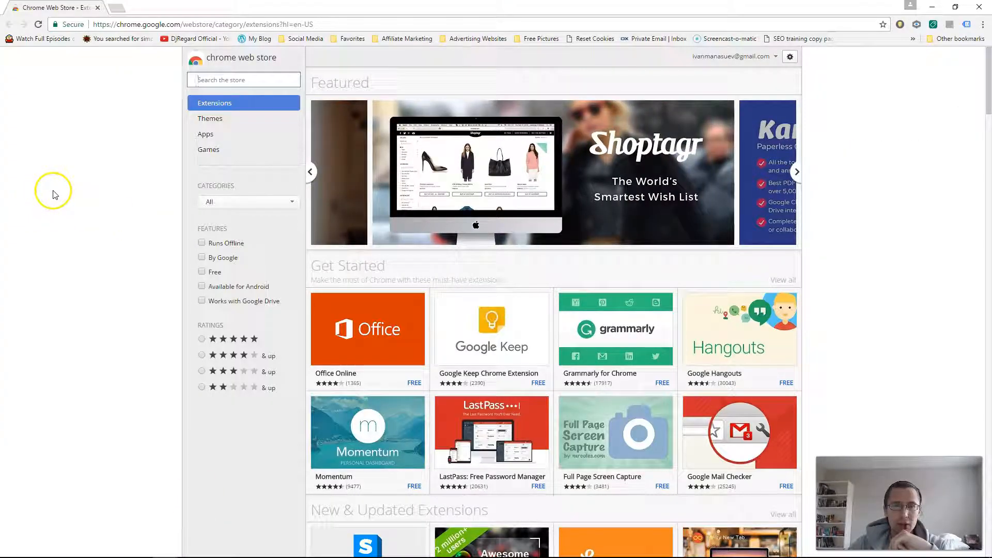
left_click(984, 27)
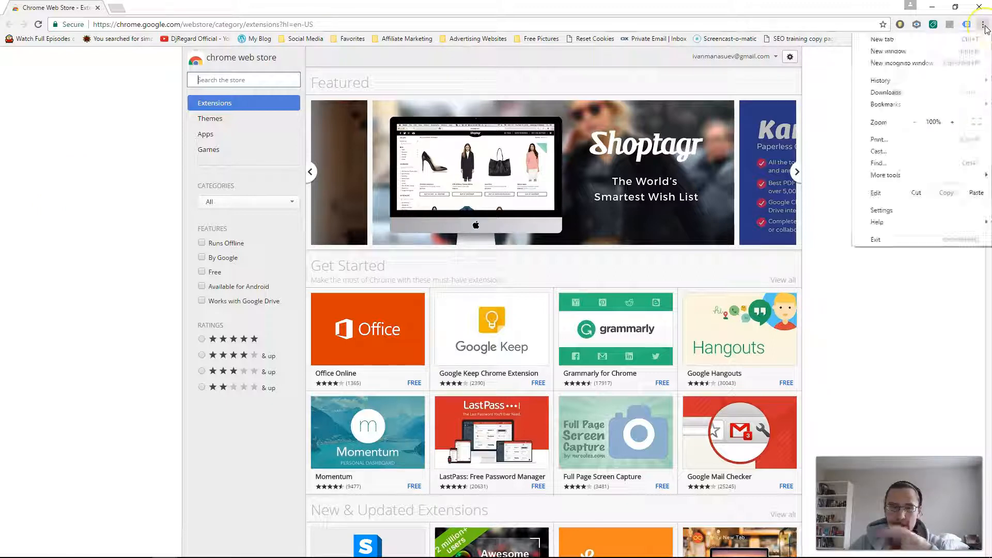
mouse_move(928, 176)
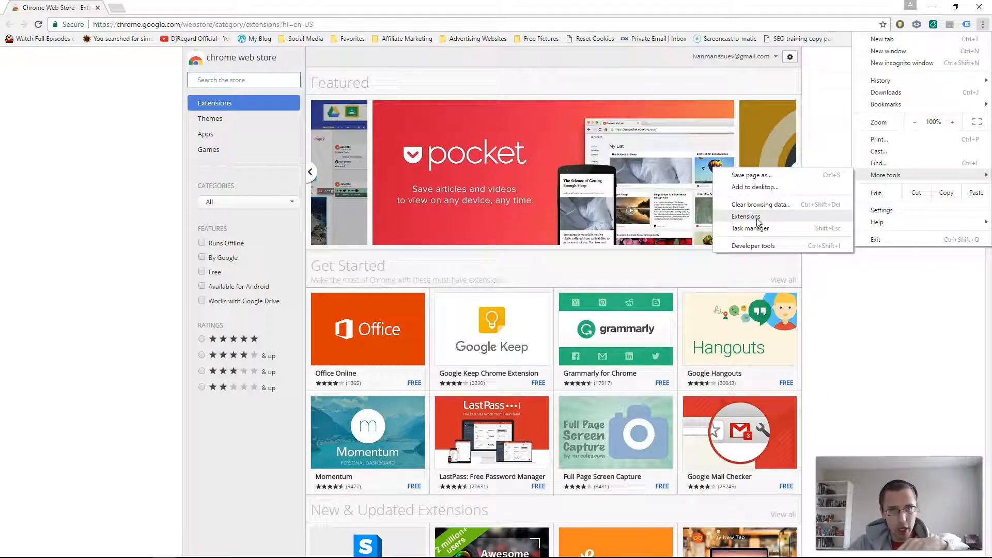
left_click(41, 234)
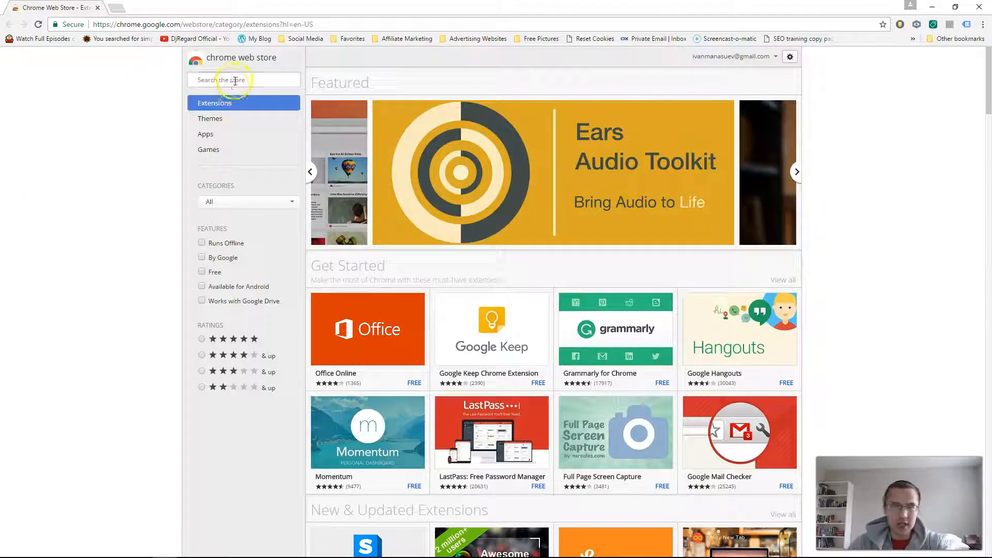
- Search the Chrome Web Store for "tag assistant by google" and view the Tag Assistant (by Google) listing
type("tag ass")
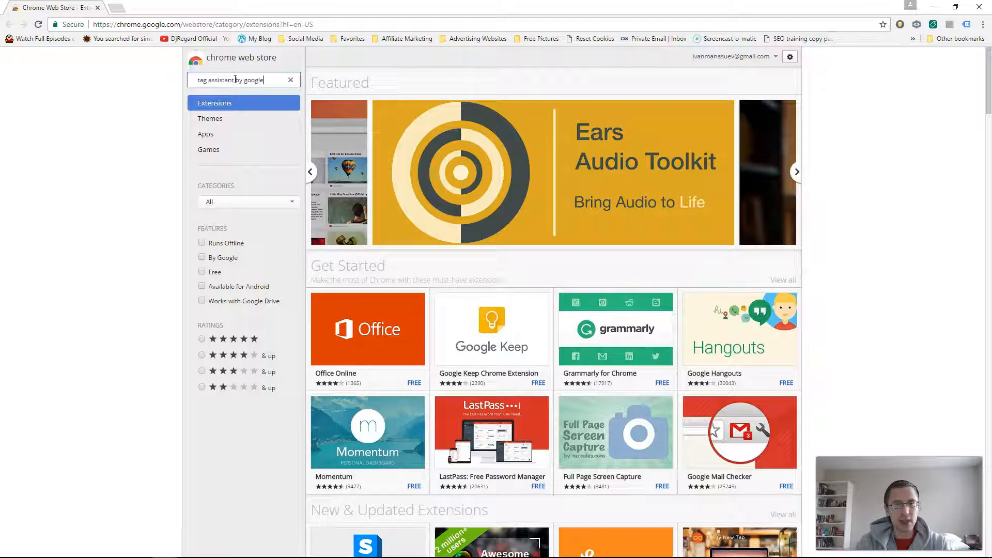
type("istant by google")
key("Return")
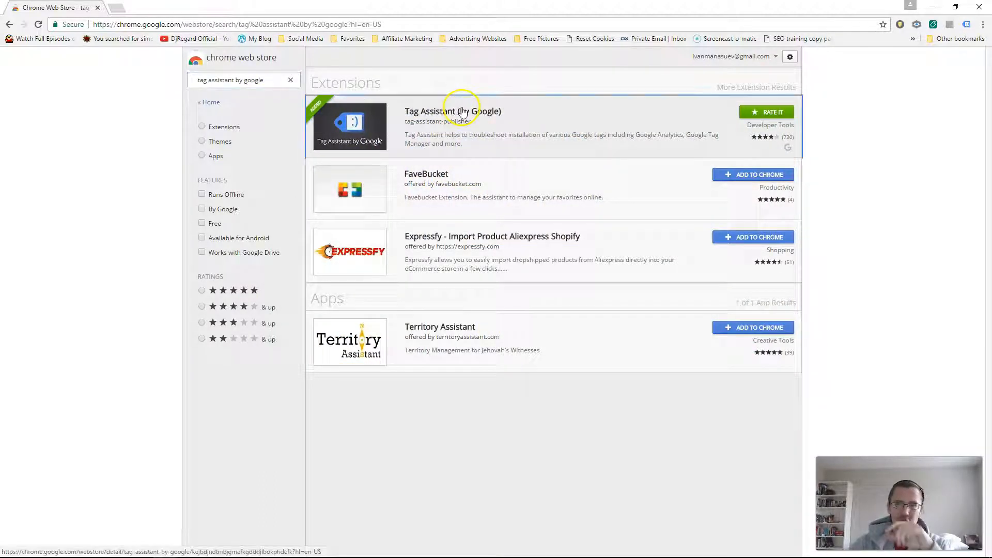
left_click(463, 111)
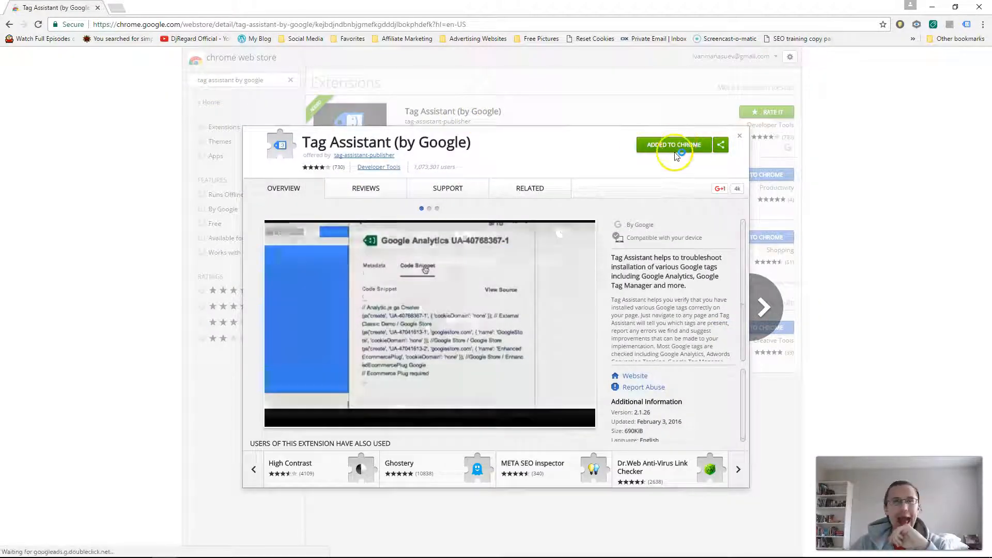
left_click(740, 137)
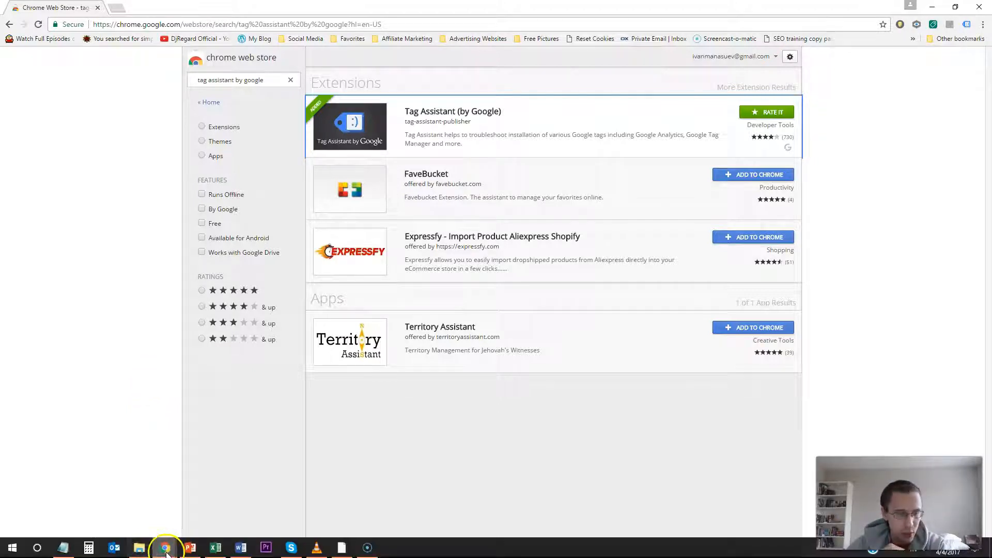
- Switch back to the campaign window and open the original Optin page of the Diabetes Test funnel in the ClickFunnels editor
mouse_move(164, 546)
left_click(129, 516)
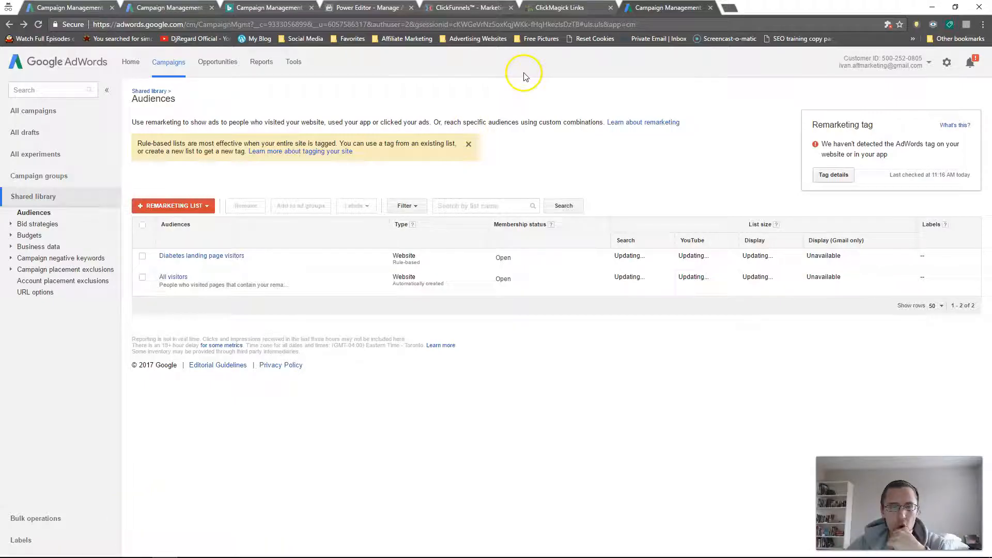
left_click(542, 7)
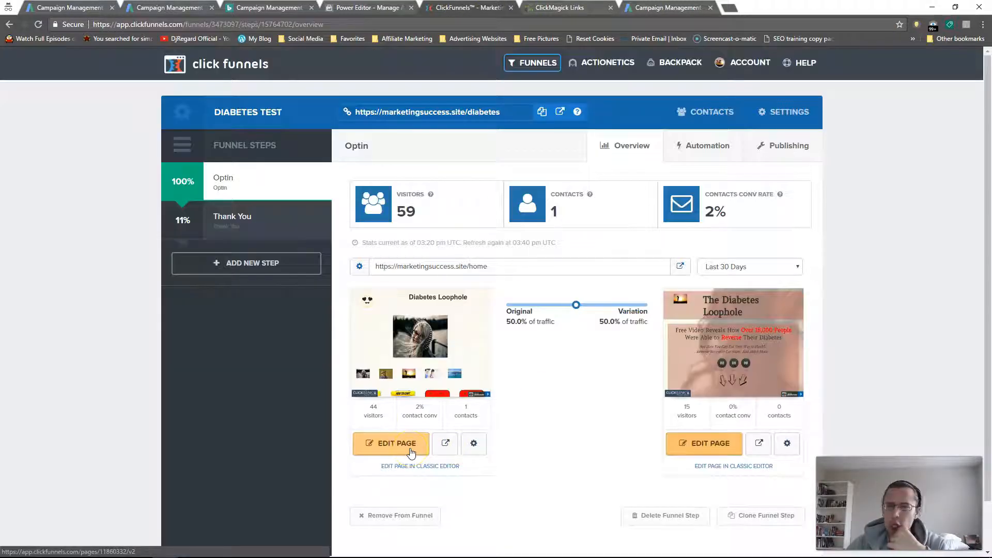
left_click(410, 452)
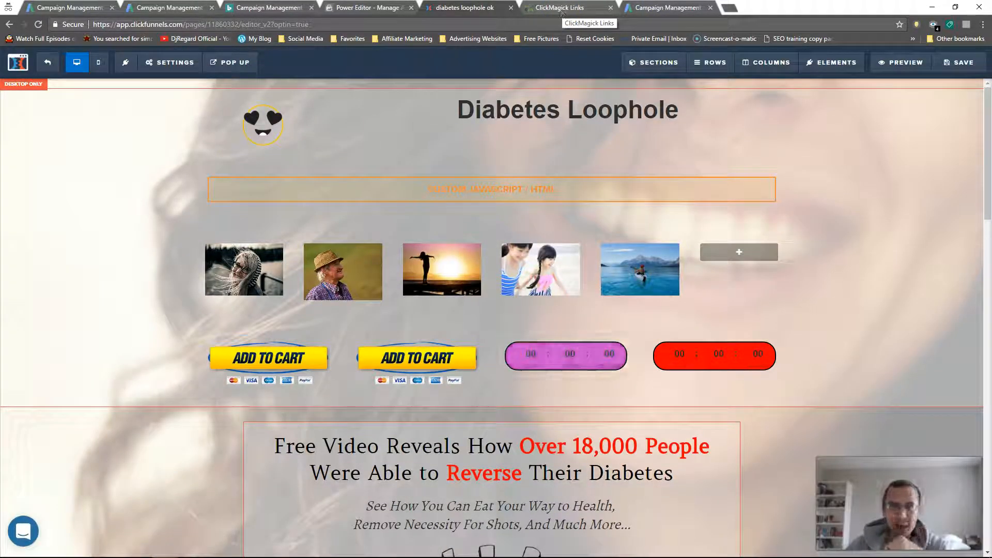
- Copy the website remarketing tag code from the tag details of the Google AdWords audiences
left_click(665, 8)
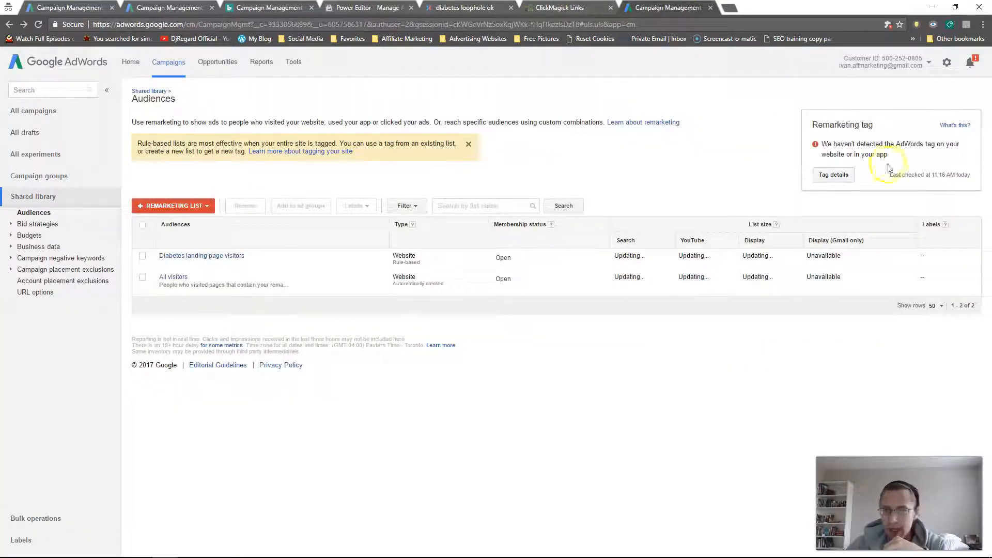
left_click(834, 175)
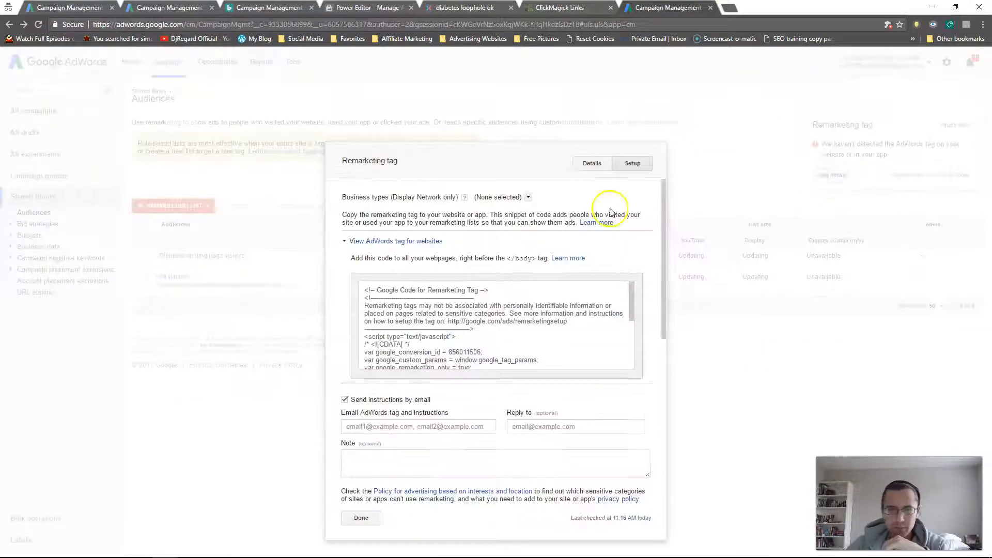
left_click(439, 338)
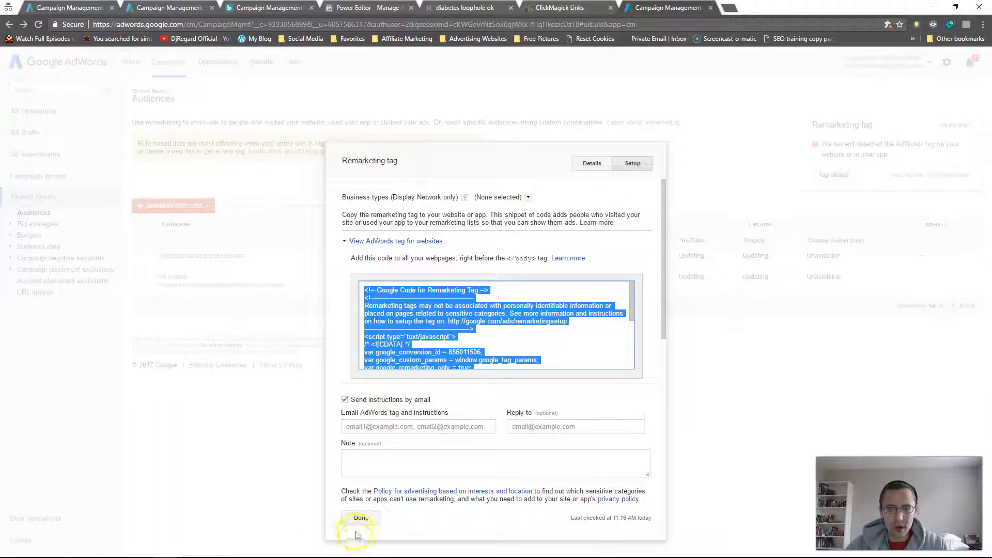
left_click(361, 518)
left_click(831, 175)
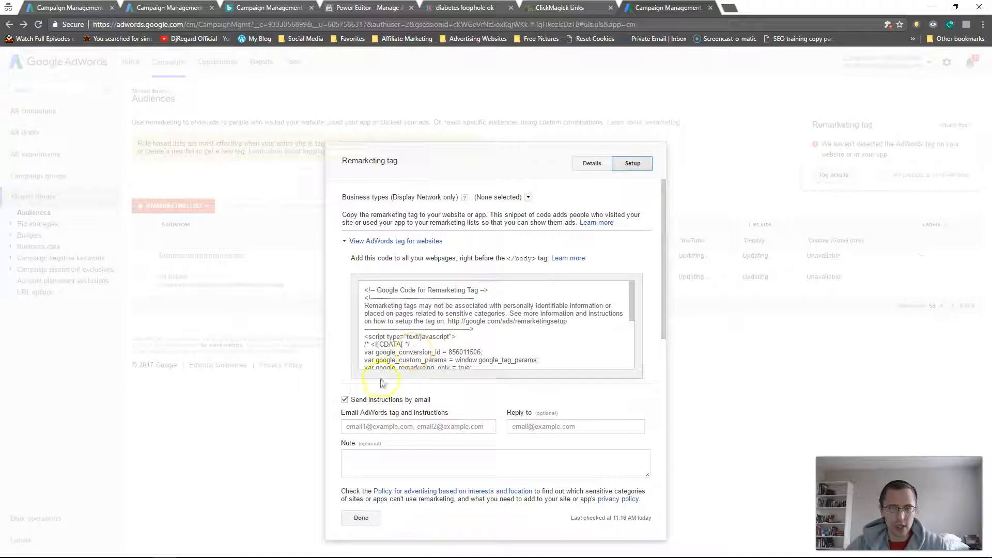
left_click(361, 519)
- Return to the Diabetes Loophole page editor and paste the remarketing tag into the page's tracking code
left_click(464, 7)
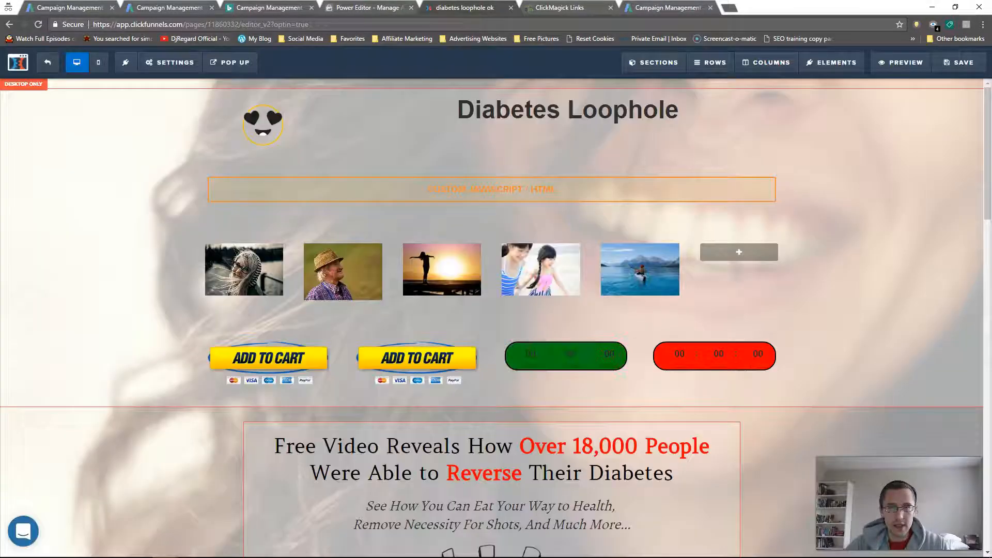
left_click(173, 62)
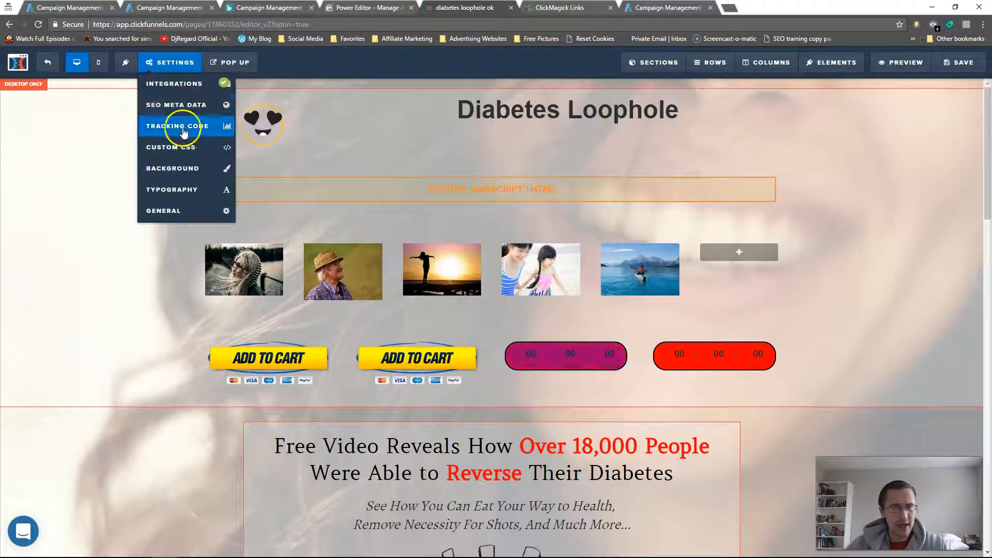
left_click(178, 124)
key("ctrl+a")
key("ctrl+v")
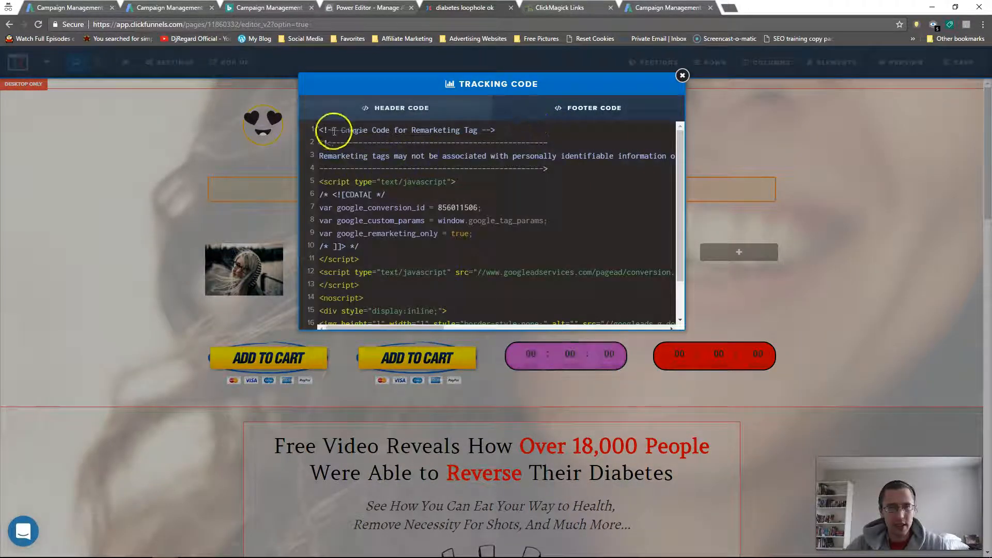
- Cut the remarketing tag code, paste it into the page's header code, and save the page
left_click_drag(319, 129, 413, 316)
key("ctrl+x")
left_click(399, 112)
left_click(337, 154)
key("ctrl+v")
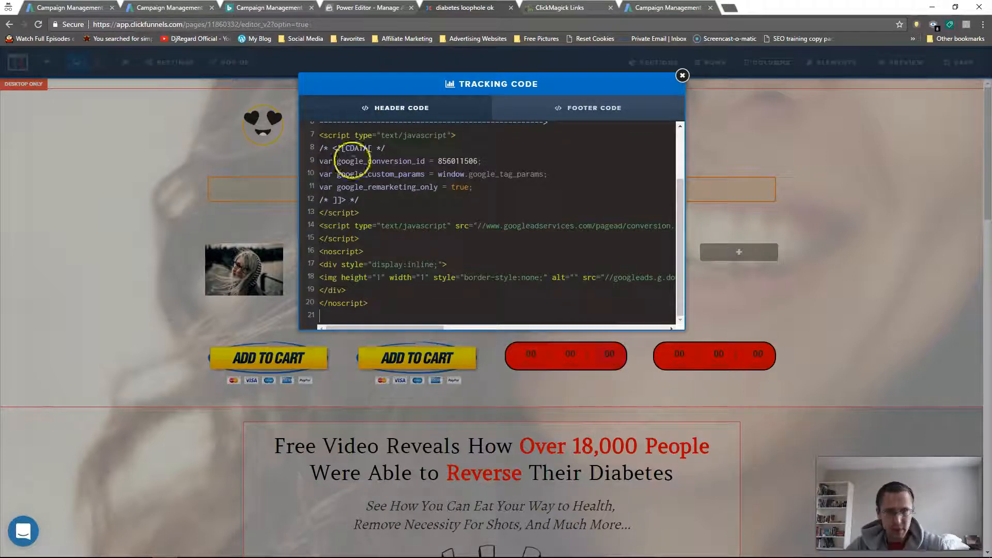
left_click(682, 76)
left_click(961, 62)
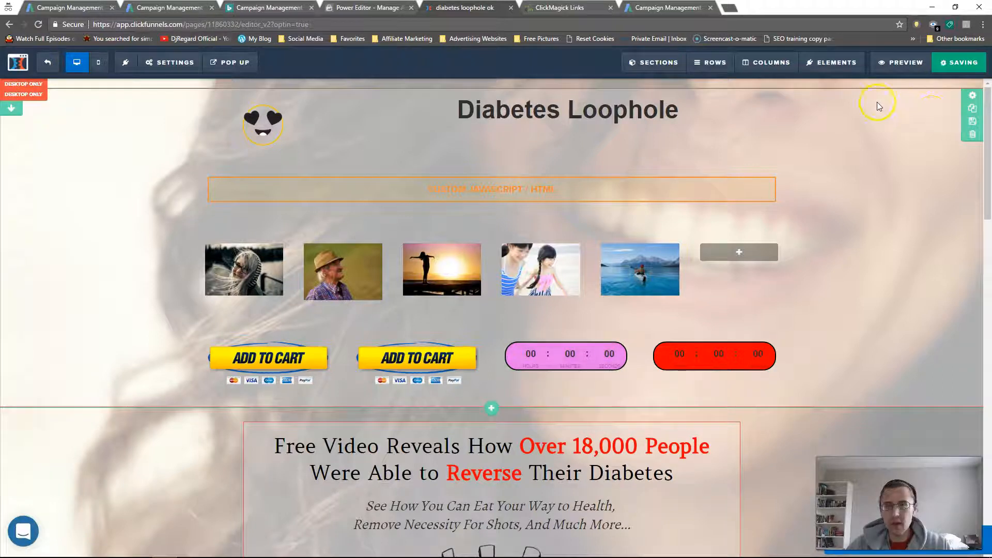
- Preview the Diabetes Loophole page and open its preview address in the browser window that has Tag Assistant
left_click(901, 63)
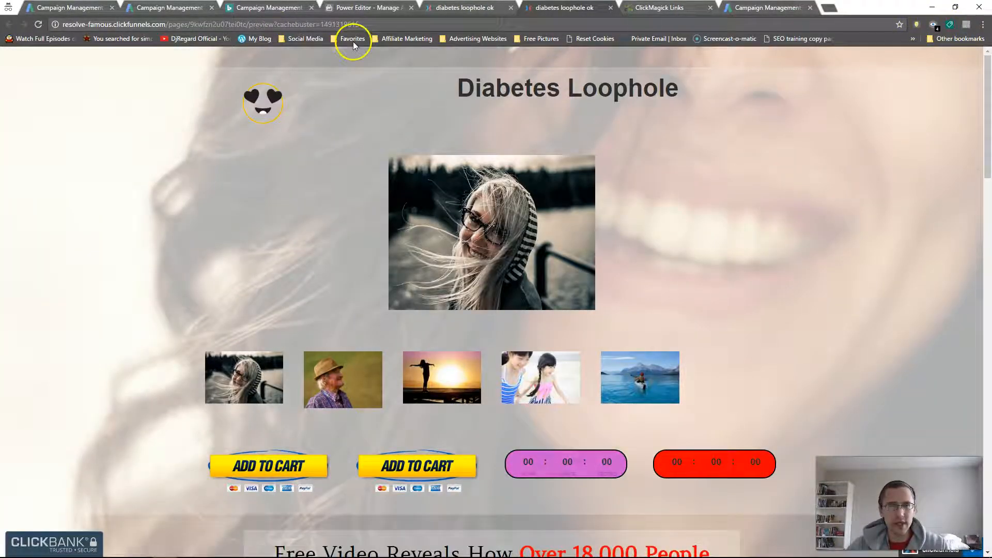
left_click(324, 24)
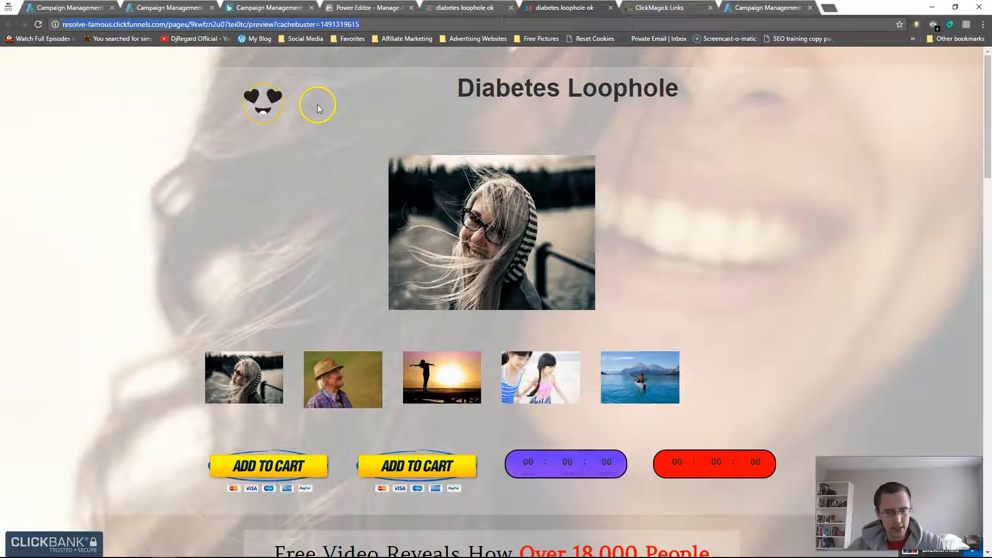
mouse_move(164, 552)
left_click(217, 496)
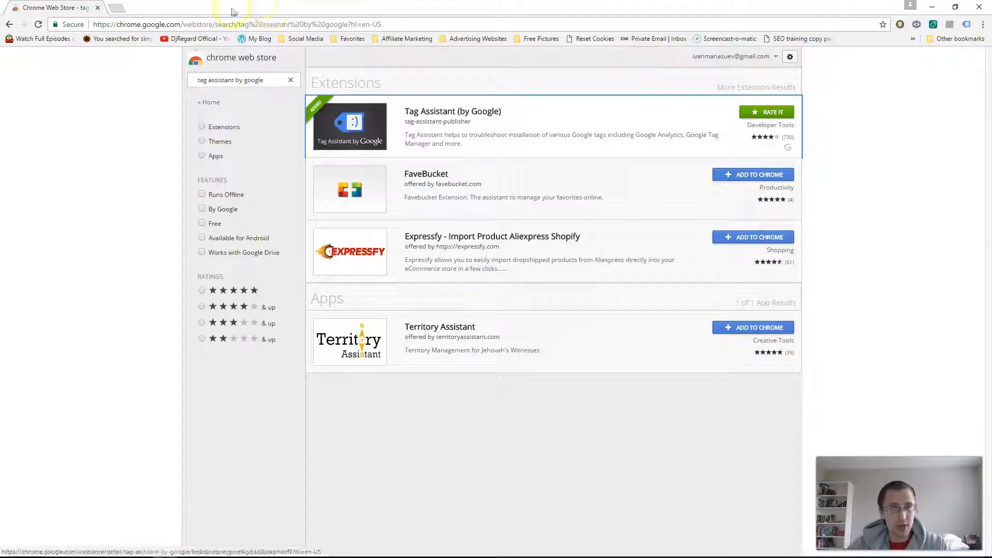
left_click(130, 24)
key("ctrl+v")
key("Return")
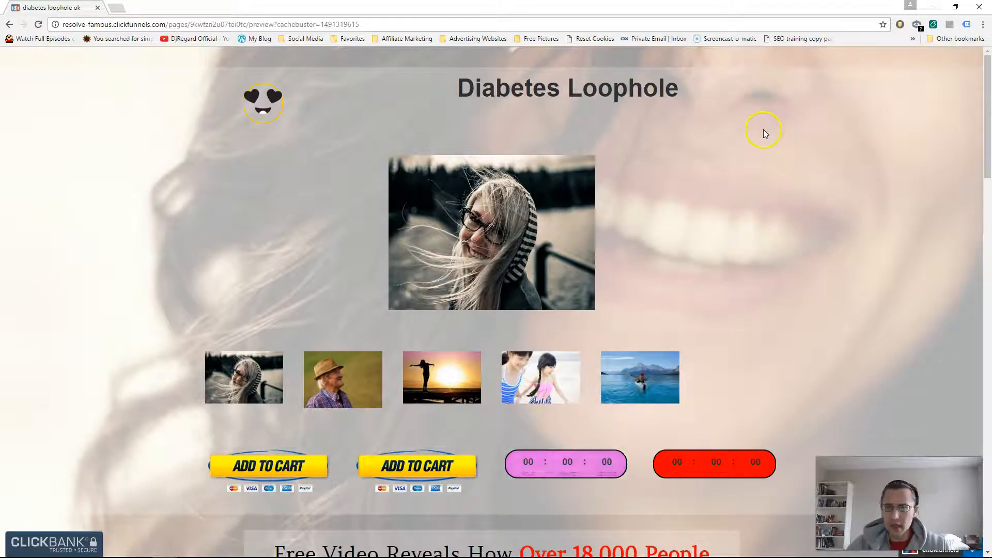
- Enable Tag Assistant for the previewed page and reload the page to analyze its tags
left_click(966, 26)
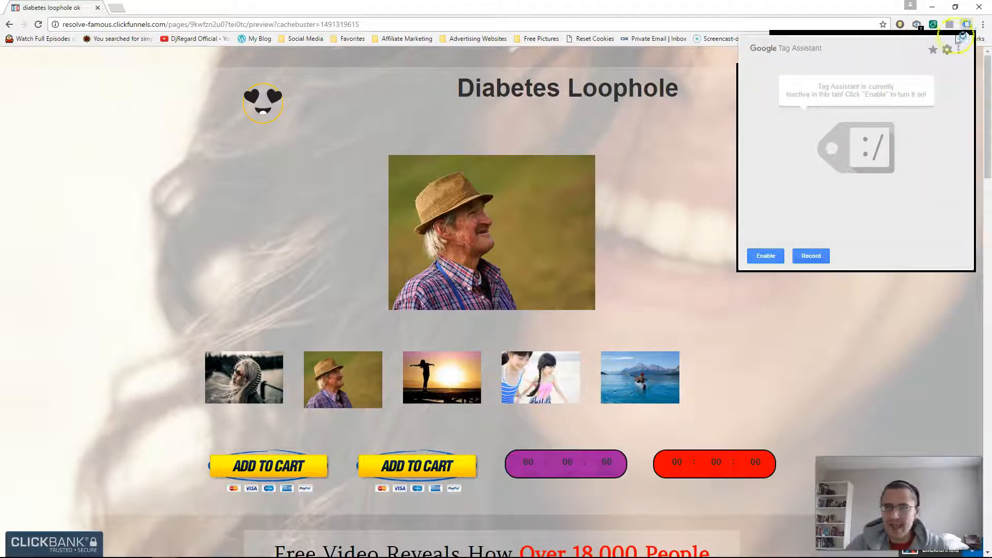
left_click(766, 256)
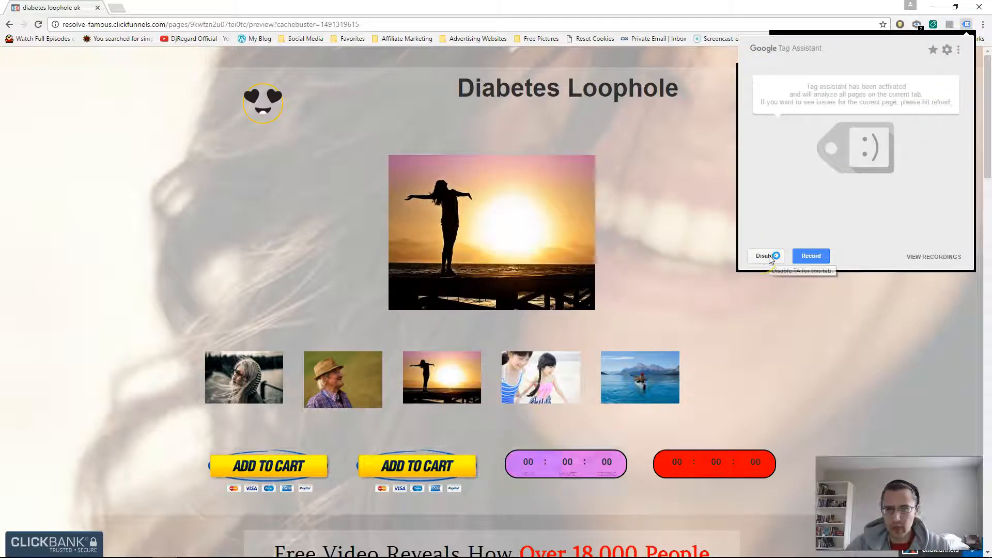
left_click(38, 25)
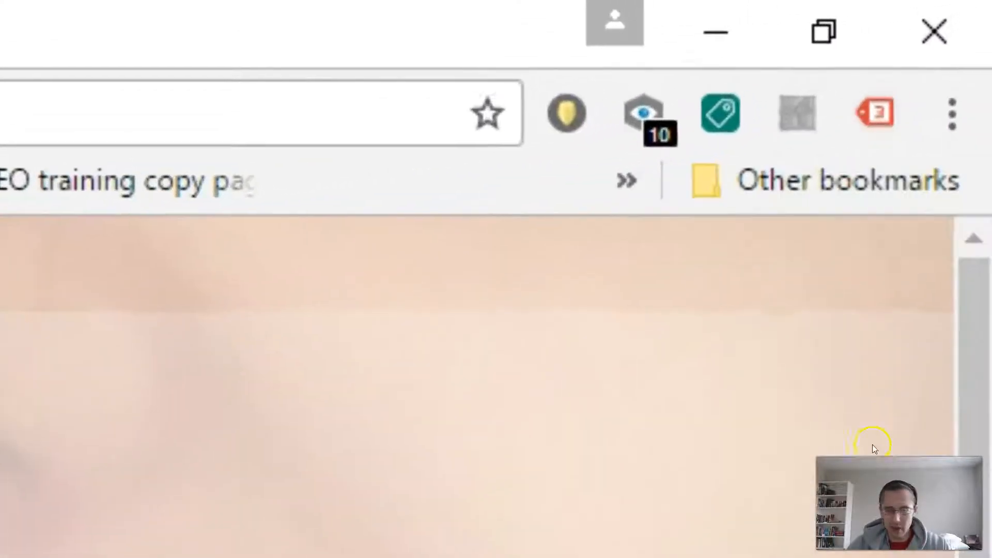
- Examine the Tag Assistant results for the page, including the Remarketing Tag's details and its optimization hint
key("ctrl+plus")
key("ctrl+plus")
key("ctrl+plus")
key("ctrl+minus")
key("ctrl+minus")
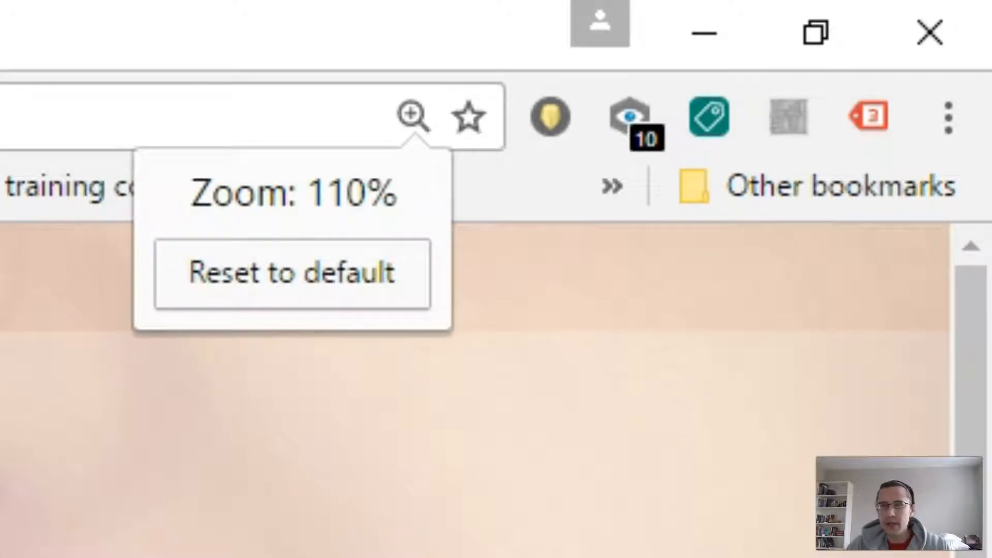
key("ctrl+minus")
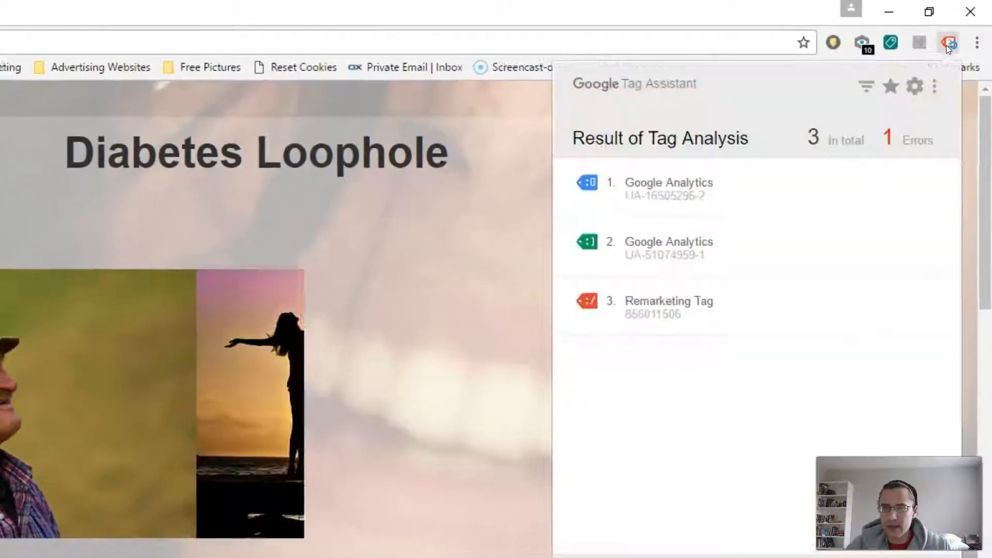
left_click(909, 80)
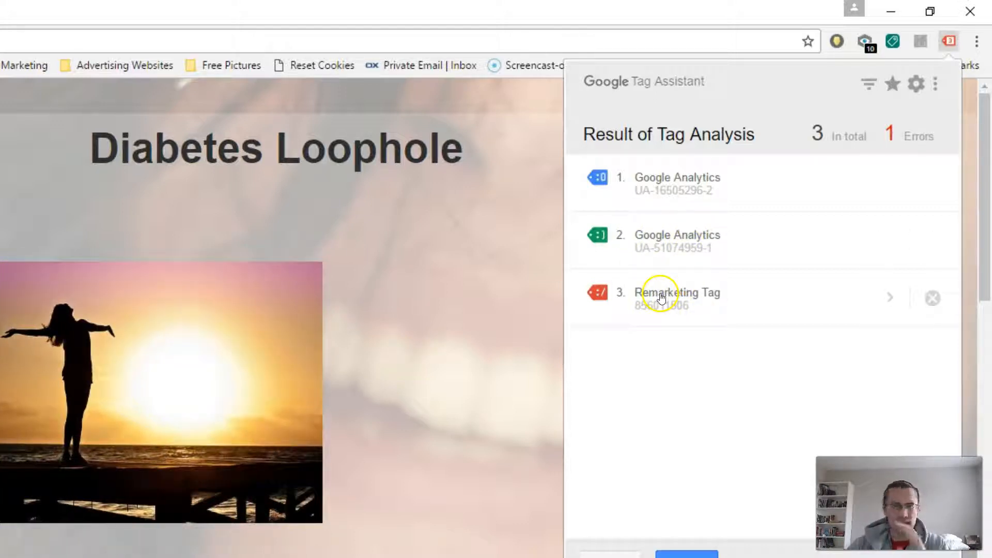
left_click(596, 299)
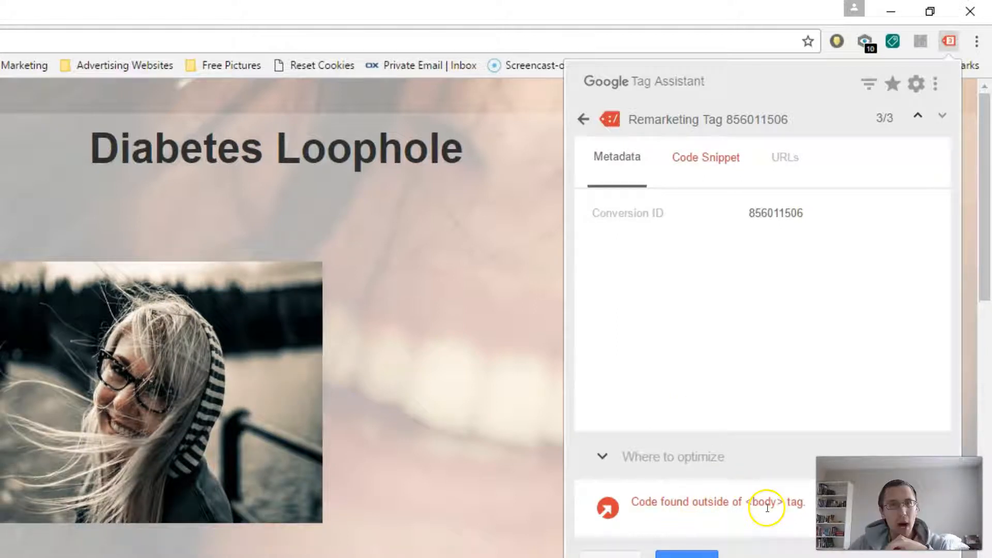
left_click(585, 119)
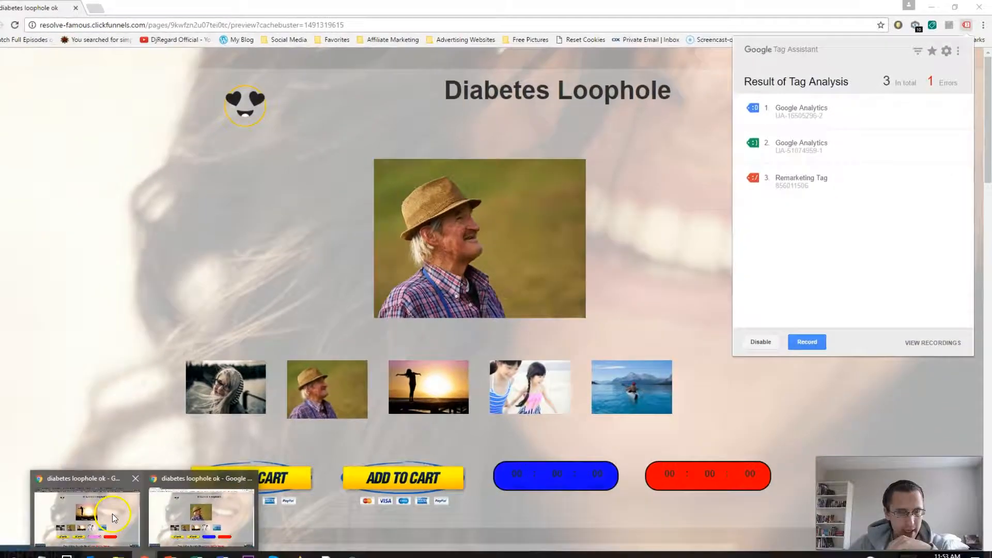
- Return to the page editor, close the preview, and cut the Google remarketing tag code out of the page's header tracking code
left_click(112, 513)
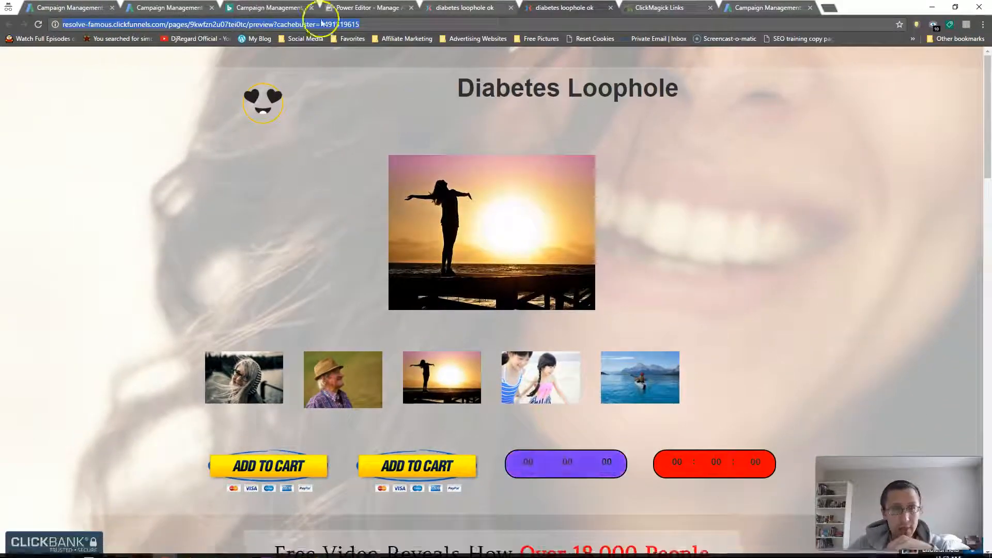
left_click(610, 7)
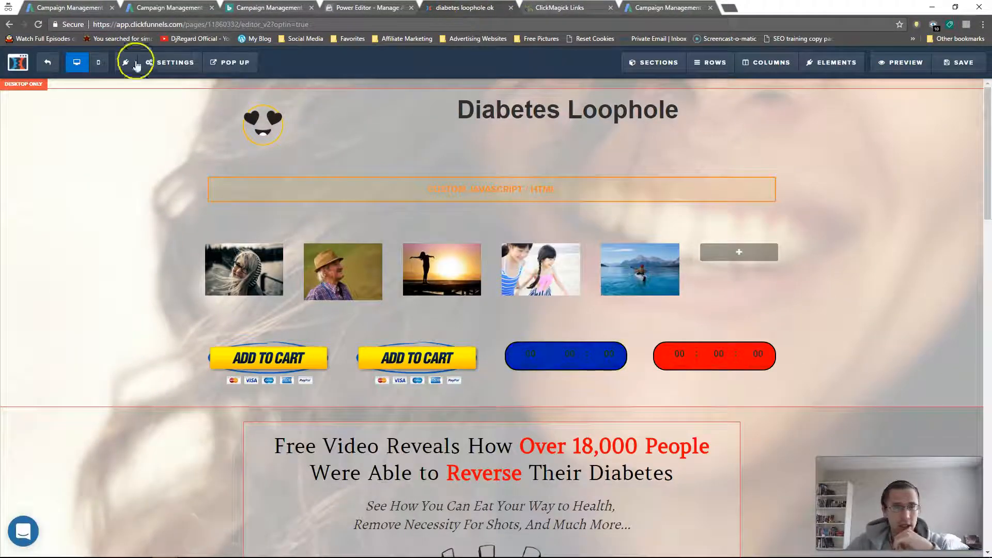
left_click(170, 62)
left_click(182, 126)
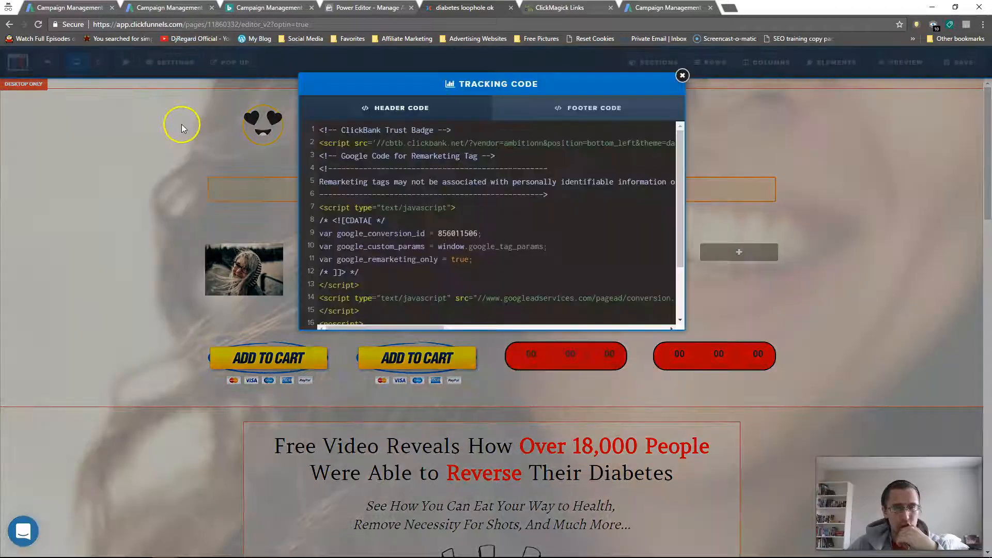
left_click(323, 157)
scroll(323, 158, "down", 2)
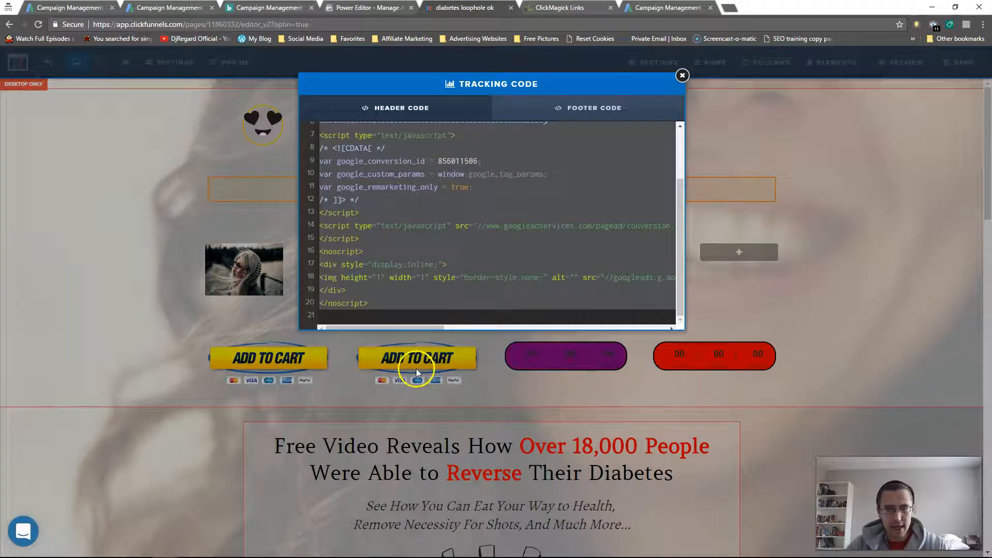
- Paste the remarketing tag code into the page's footer code and save the page
left_click(573, 119)
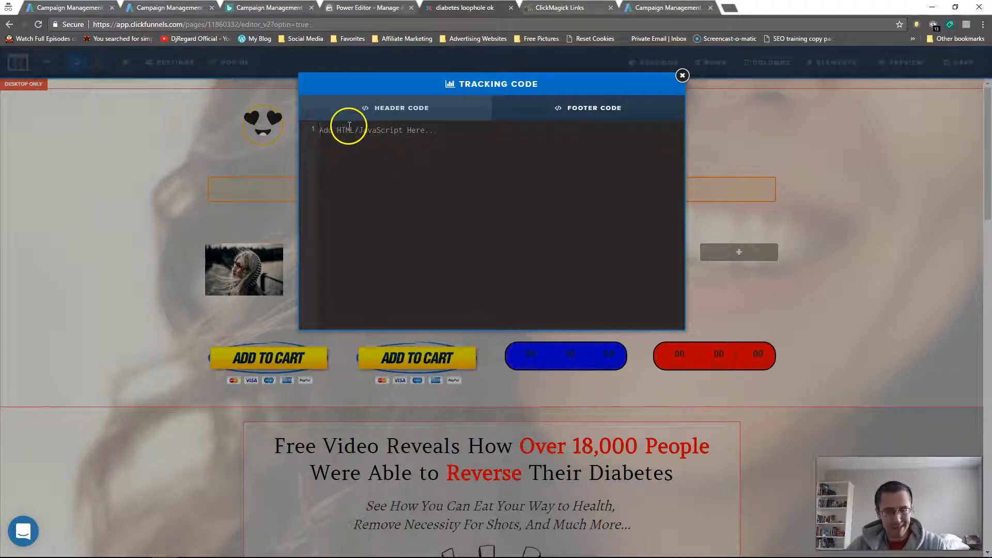
key("ctrl+v")
left_click(682, 76)
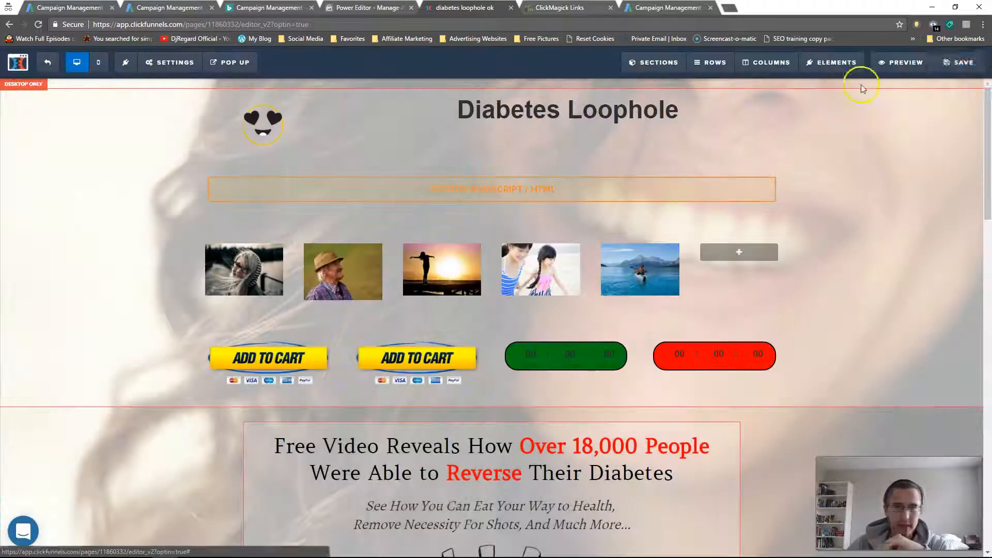
left_click(956, 70)
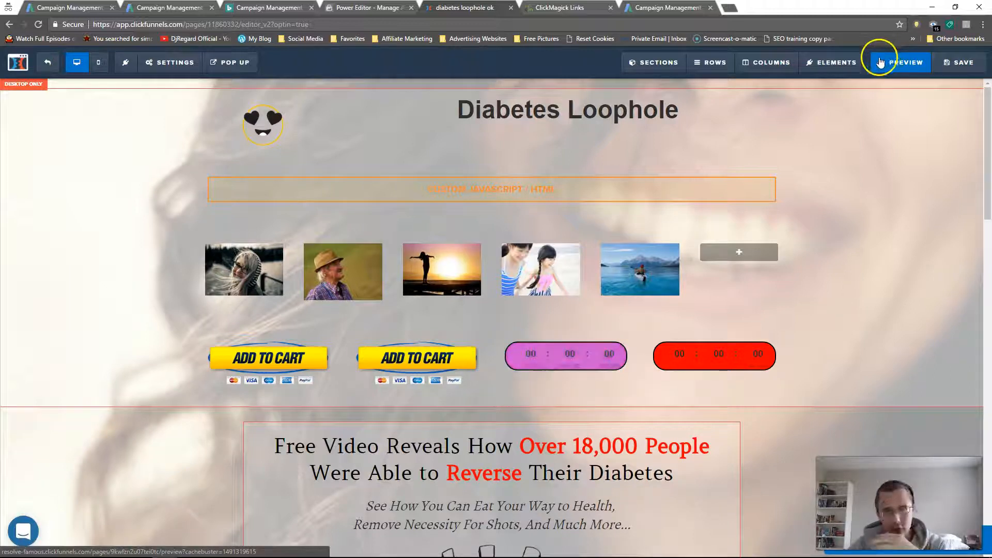
left_click(959, 63)
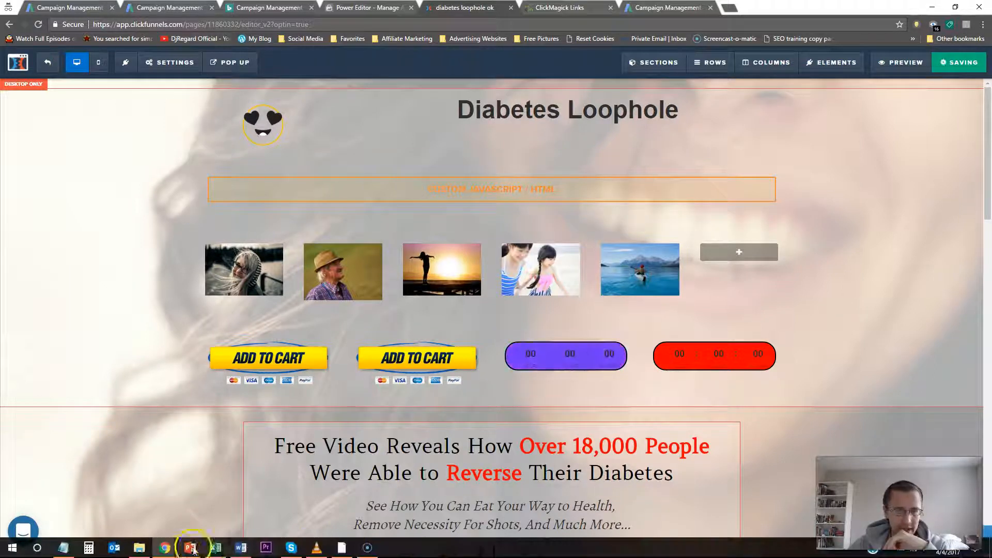
- Switch to the preview window that has Tag Assistant, reload the page, and open the tag analysis results
left_click(166, 548)
left_click(212, 504)
left_click(38, 24)
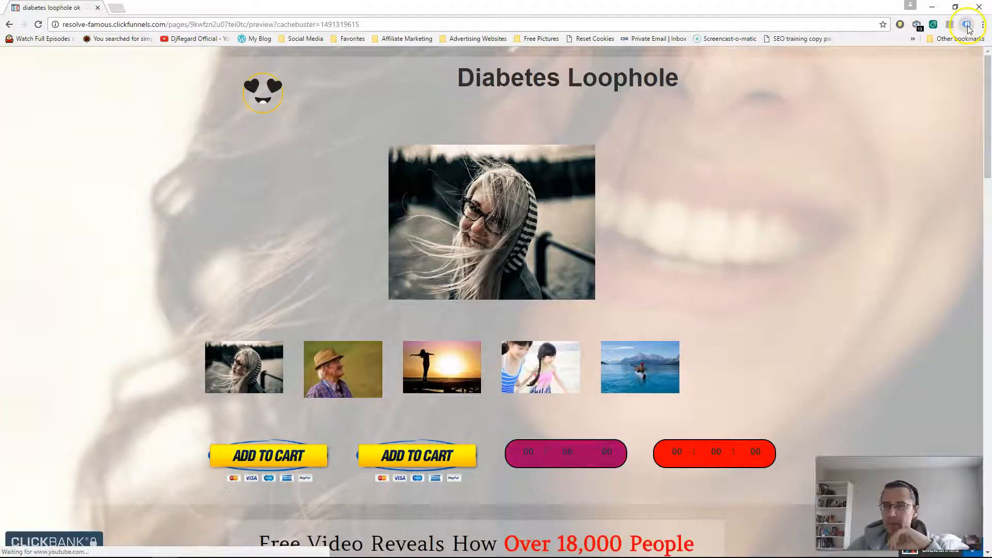
left_click(966, 24)
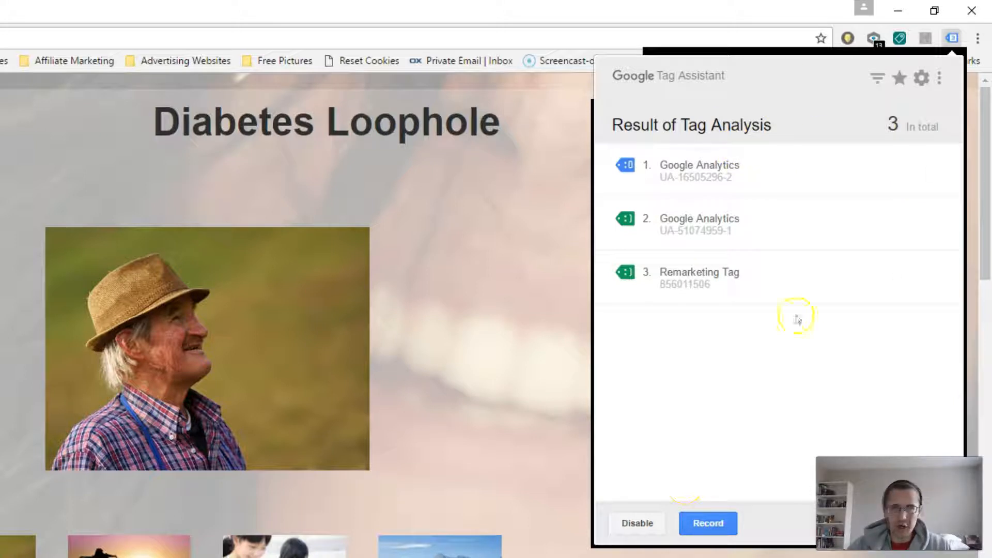
- Disable and re-enable Tag Assistant, reload the page to reanalyze its tags, and check the Remarketing Tag's metadata
left_click(639, 526)
left_click(641, 398)
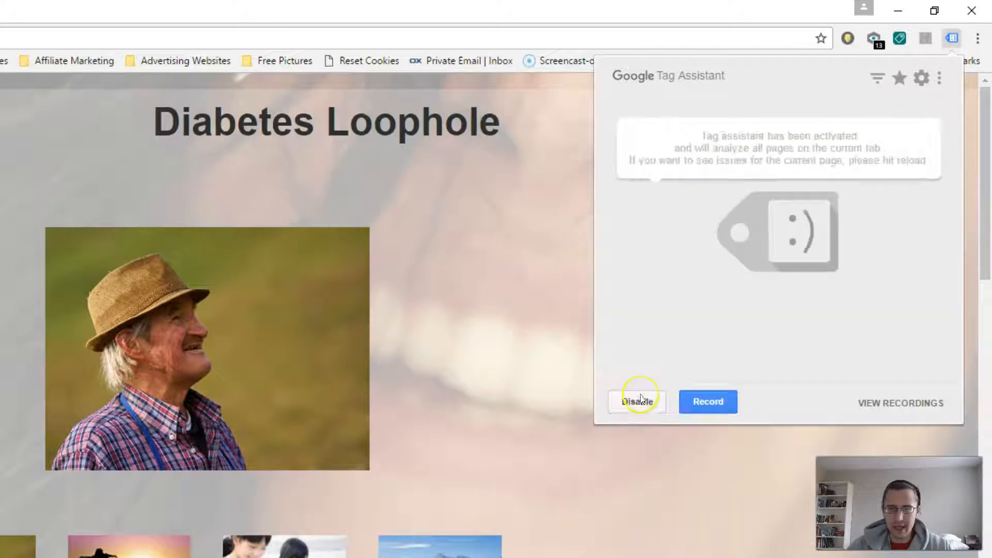
key("F5")
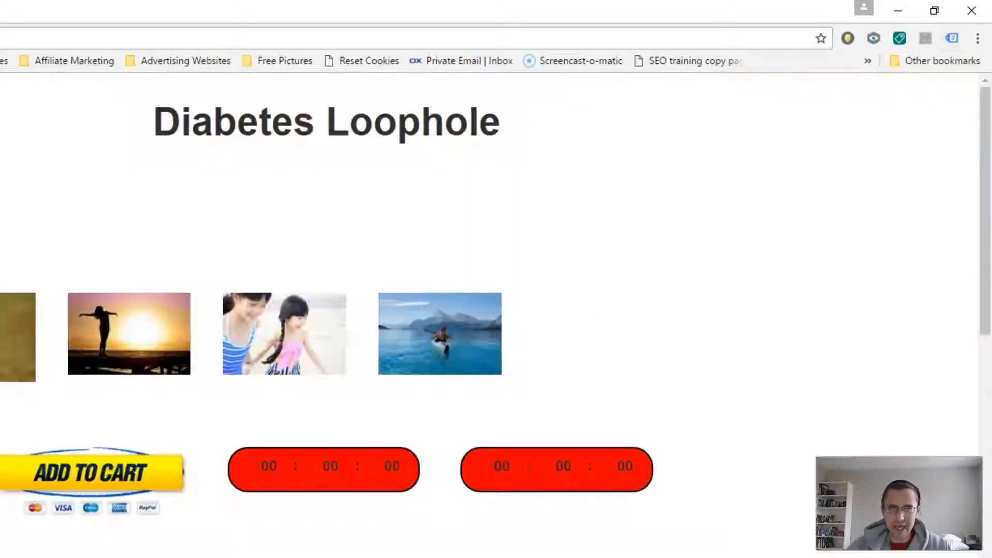
left_click(950, 39)
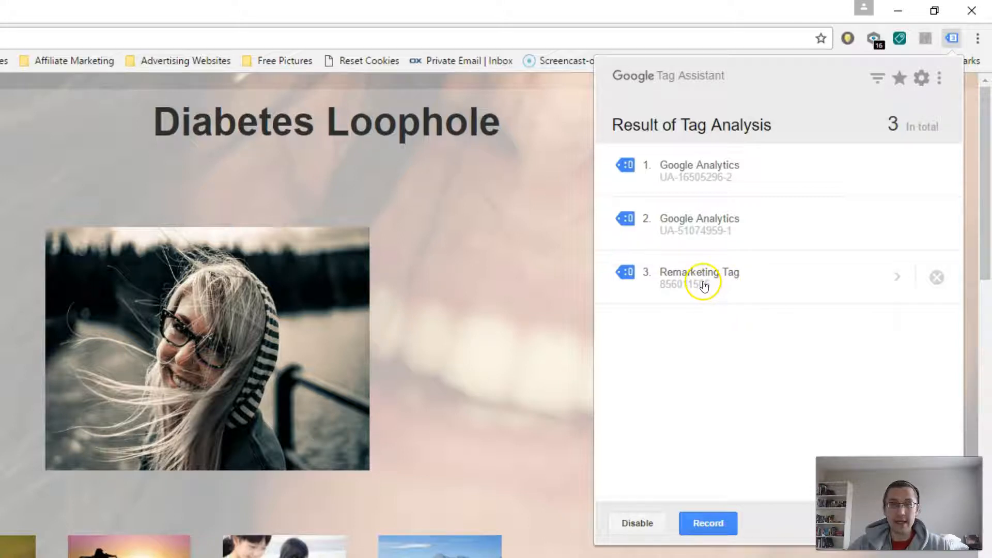
left_click(638, 280)
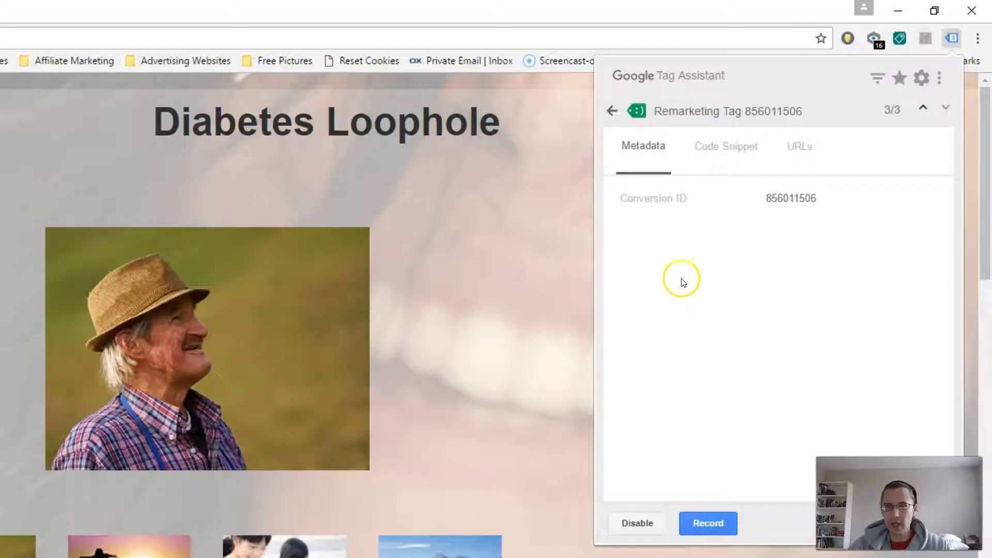
left_click(613, 110)
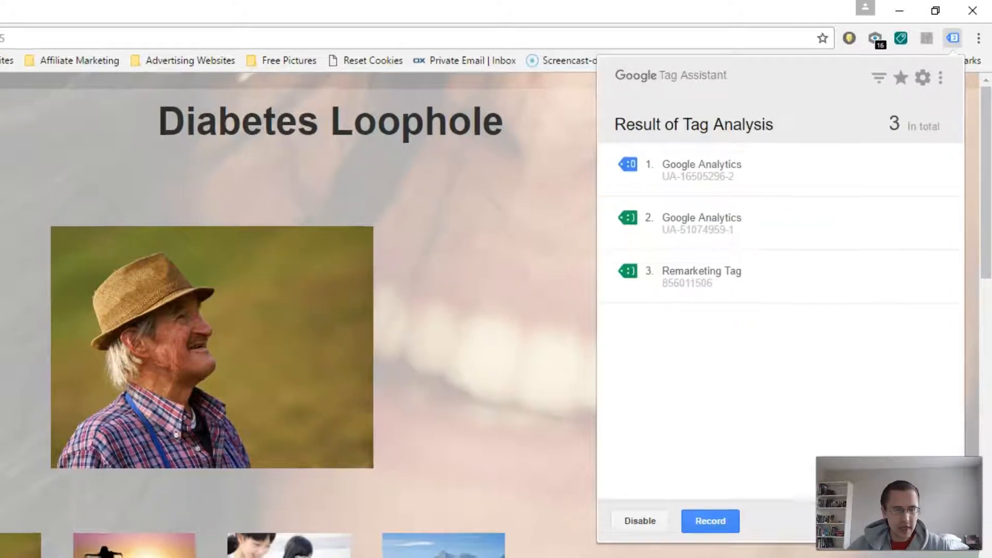
- Switch to the AdWords Audiences page and reload it to check the remarketing tag's detection status
key("alt+Tab")
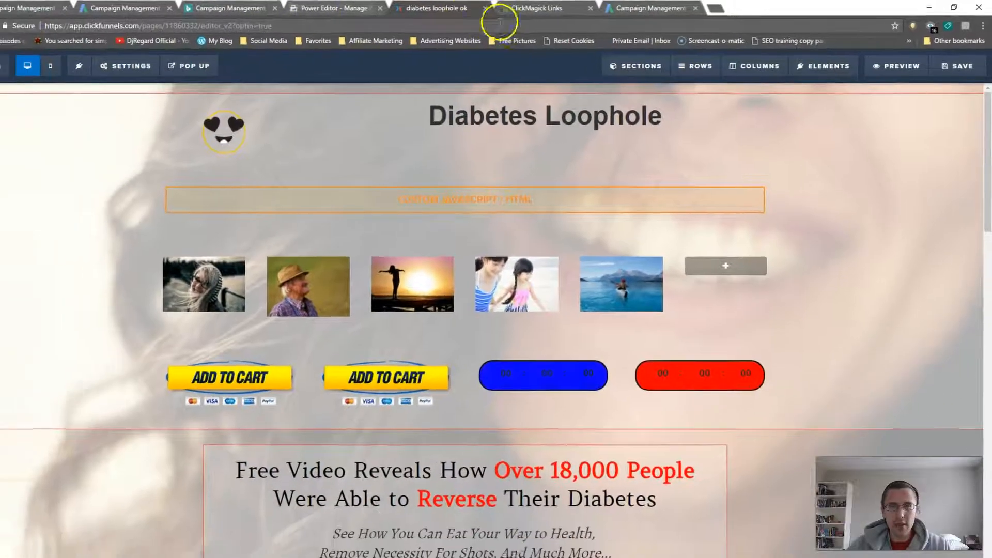
left_click(646, 8)
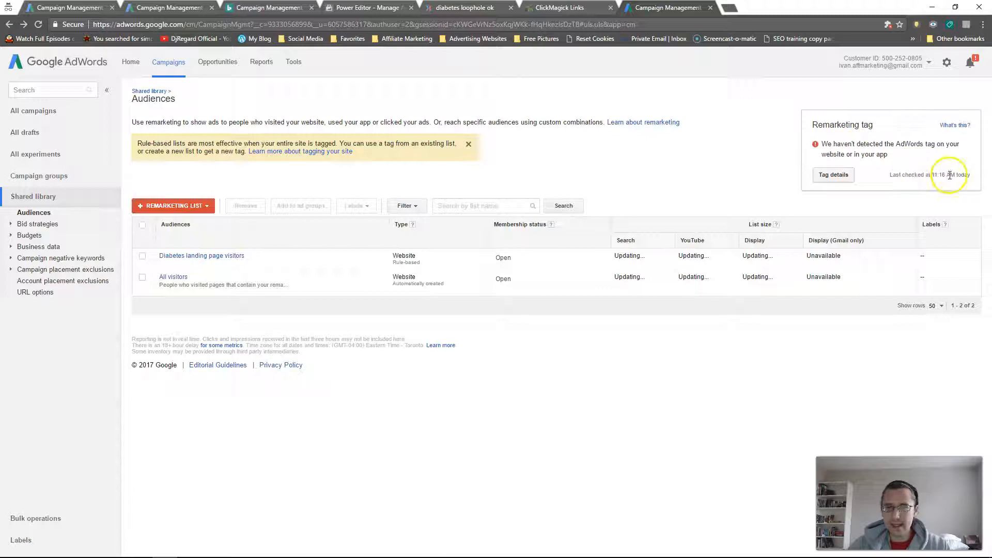
mouse_move(848, 557)
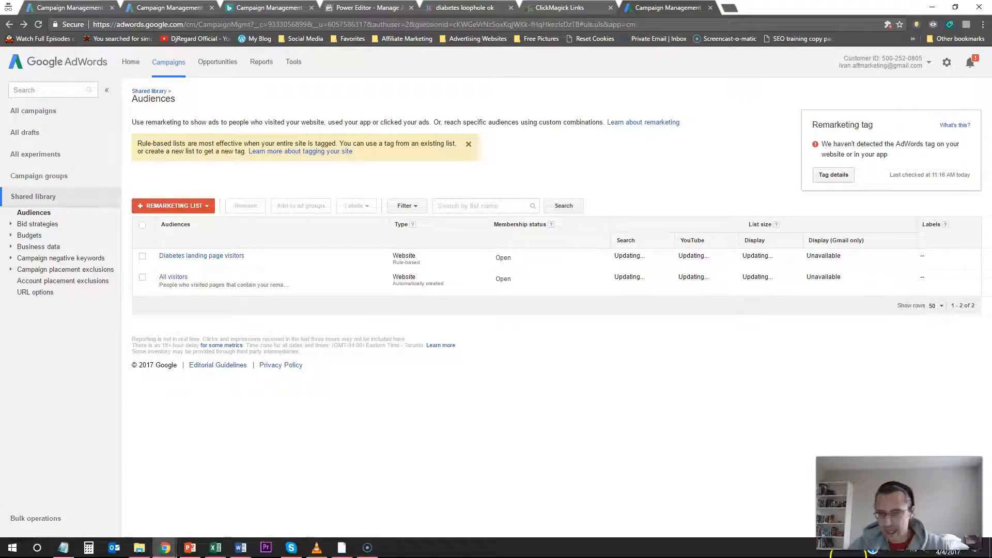
left_click(38, 25)
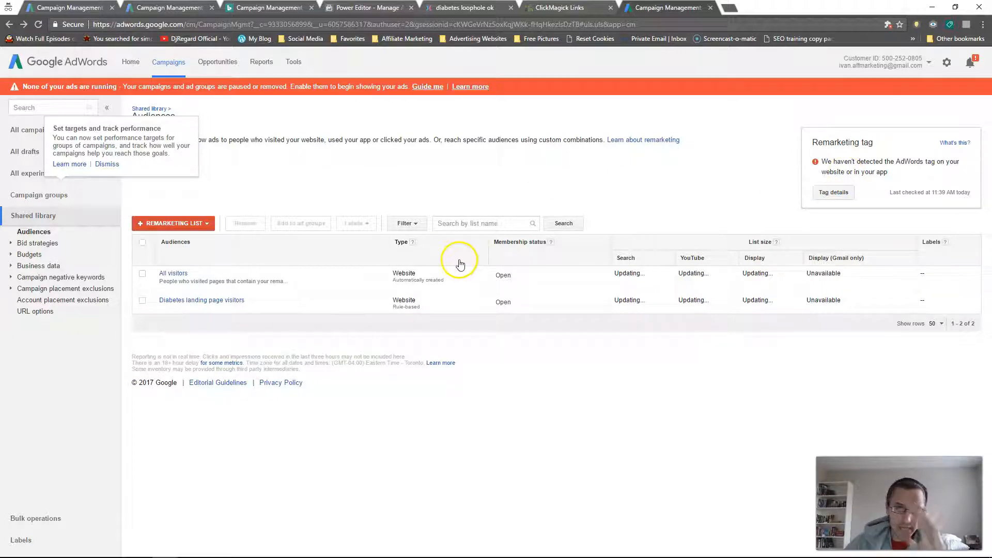
mouse_move(409, 556)
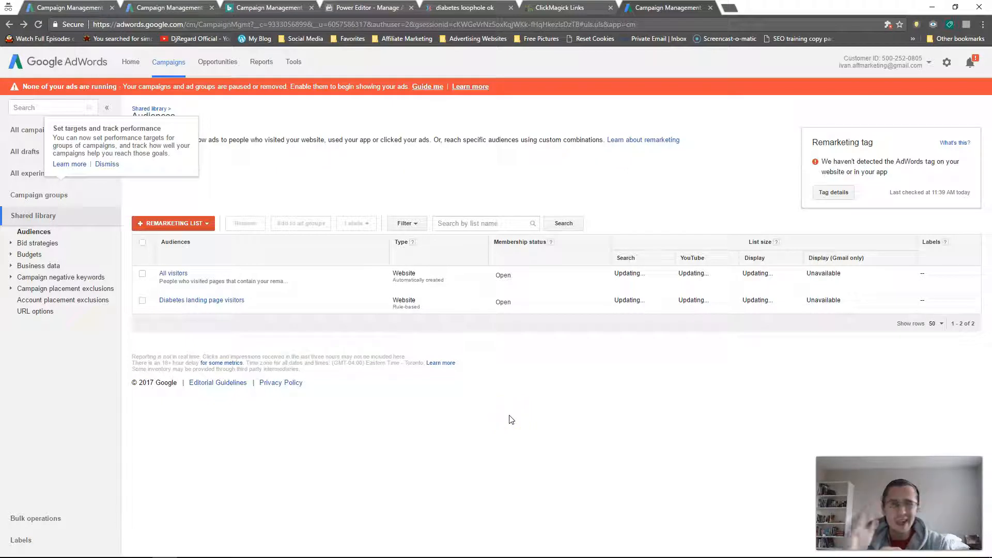
- Open the AdWords help panel to view the contact options, and close it
left_click(946, 62)
left_click(868, 140)
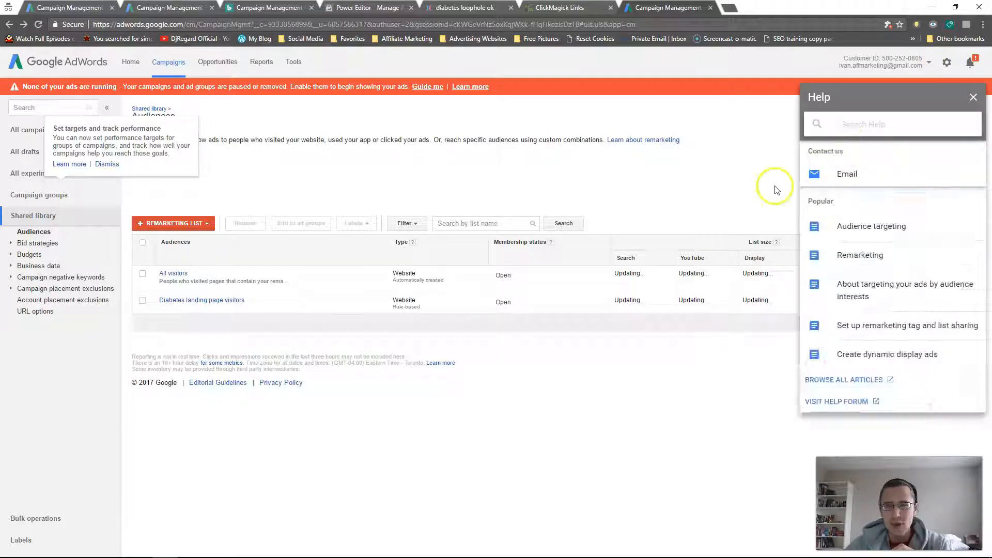
left_click(973, 98)
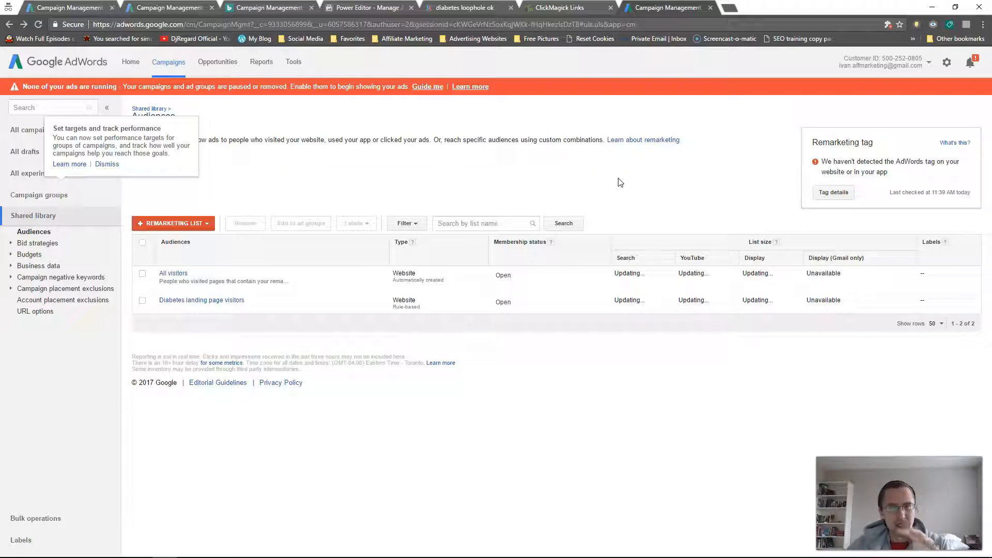
- Examine the All visitors audience's list sizes and the remarketing tag's status message on the Audiences page
left_click(617, 185)
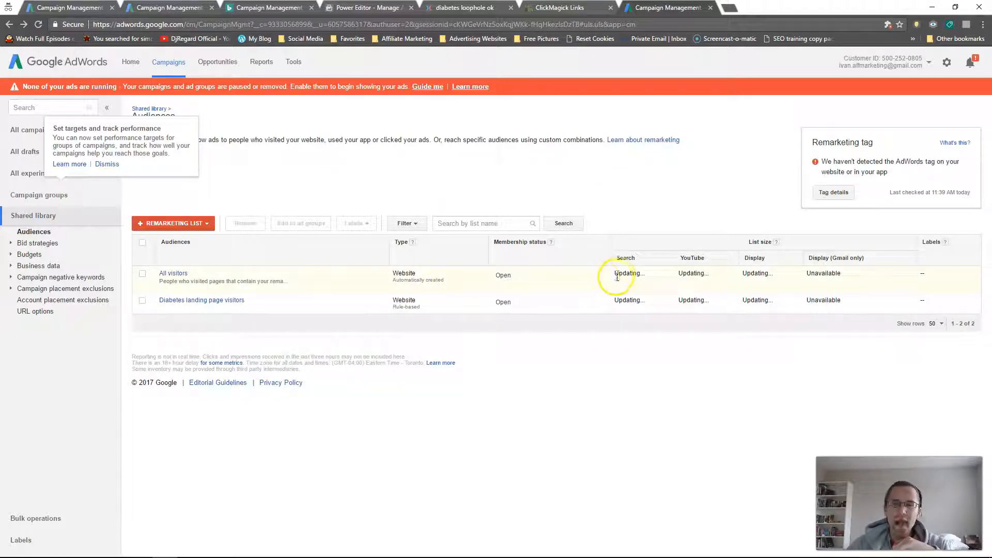
left_click_drag(611, 272, 849, 275)
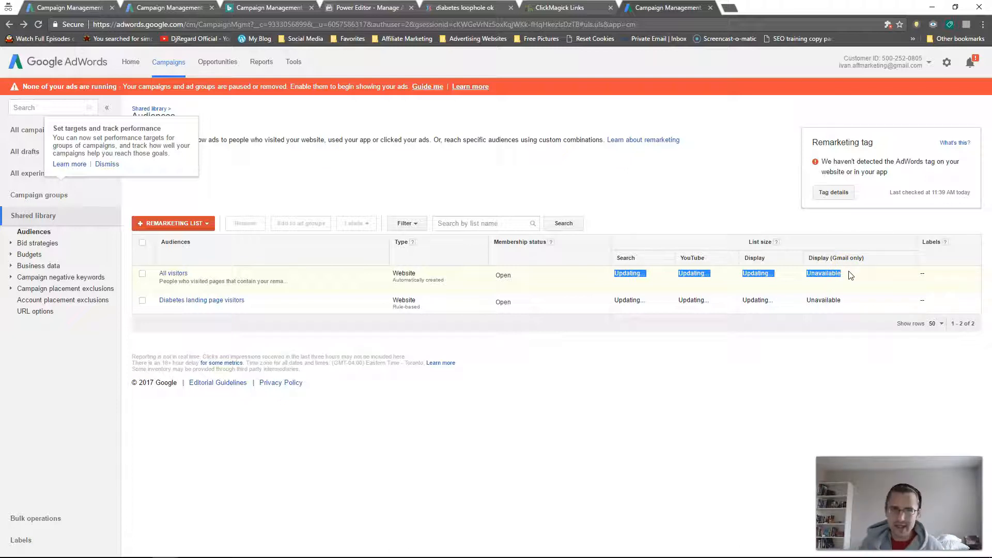
left_click_drag(819, 162, 893, 175)
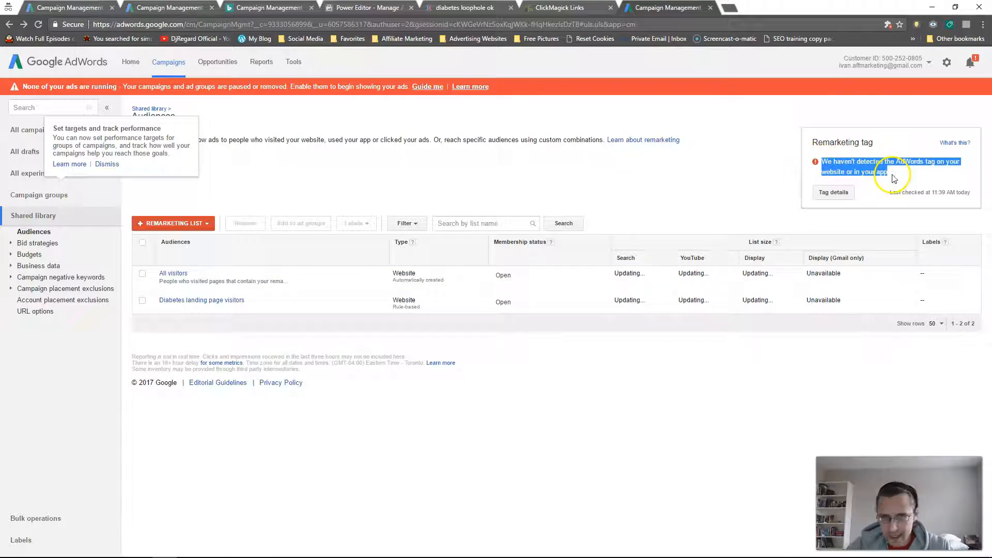
left_click(850, 158)
left_click_drag(812, 143, 899, 168)
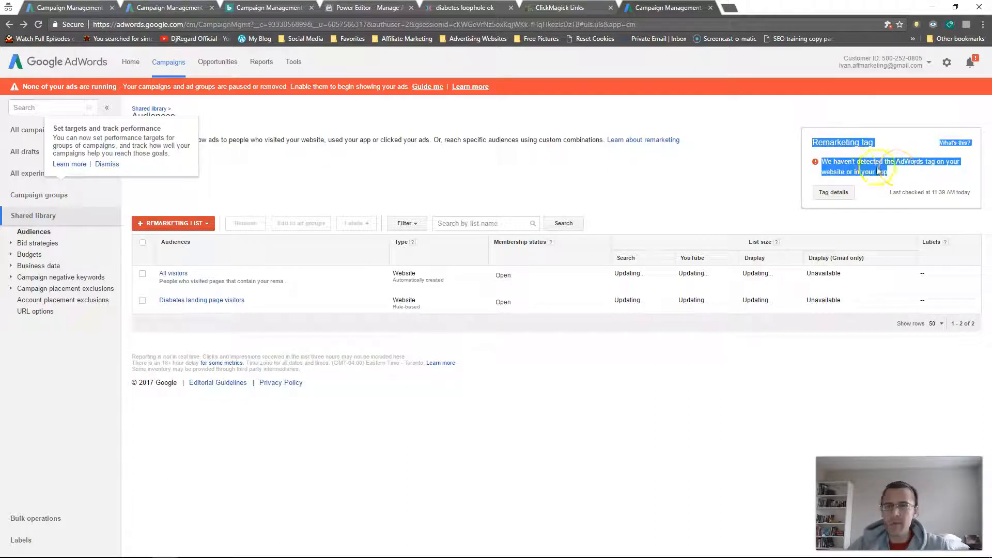
left_click(574, 176)
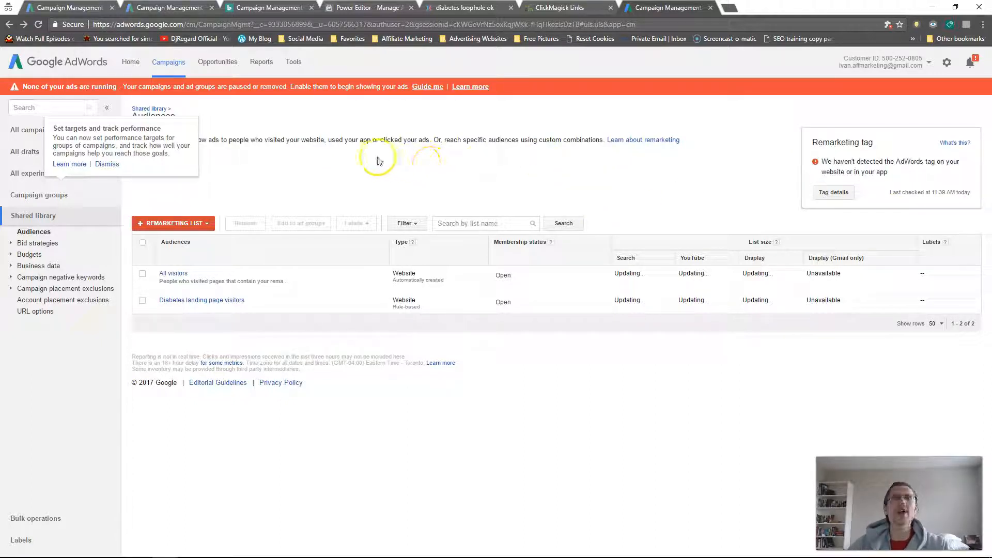